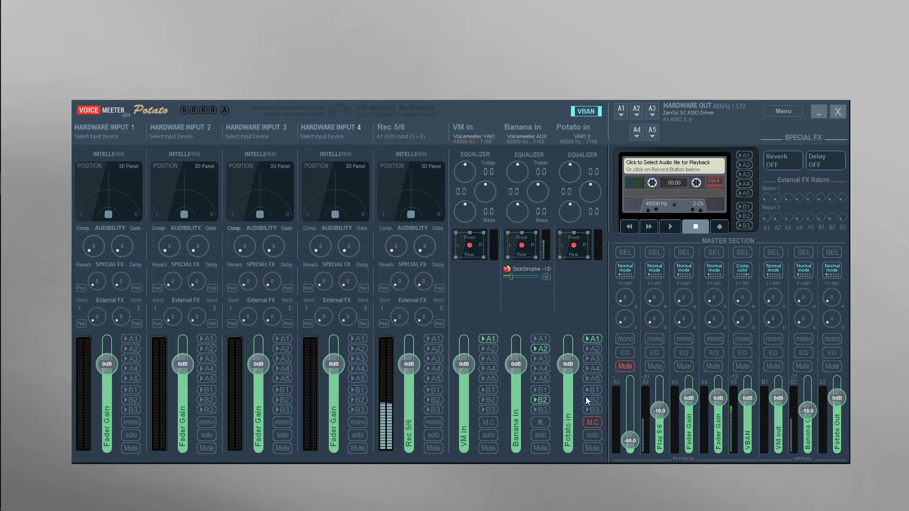
Cycle through the karaoke modes on the Banana in strip and select K-m
left_click(539, 399)
left_click(539, 422)
left_click(539, 422)
left_click(541, 422)
left_click(541, 418)
left_click(545, 422)
left_click(541, 424)
left_click(542, 424)
left_click(542, 424)
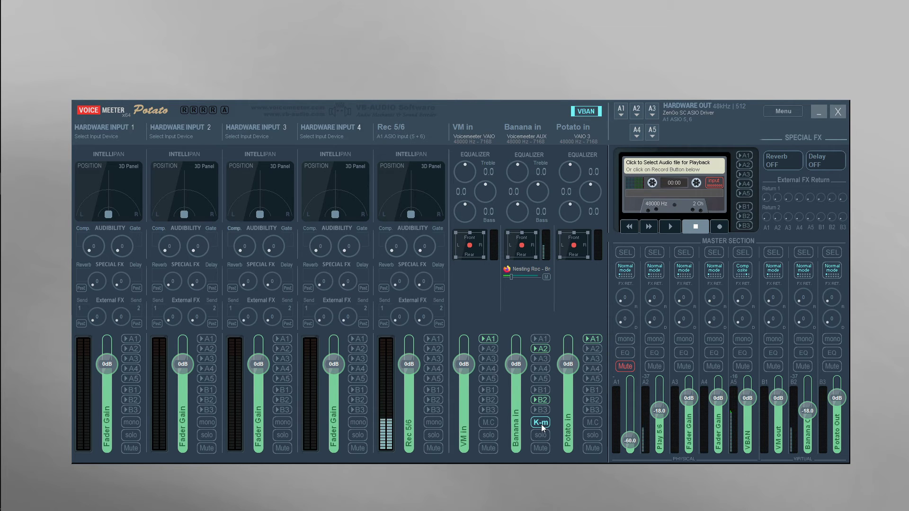
Try karaoke mode K-2 on the Banana in strip and turn karaoke off
left_click(543, 428)
left_click(541, 427)
left_click(542, 426)
left_click(541, 429)
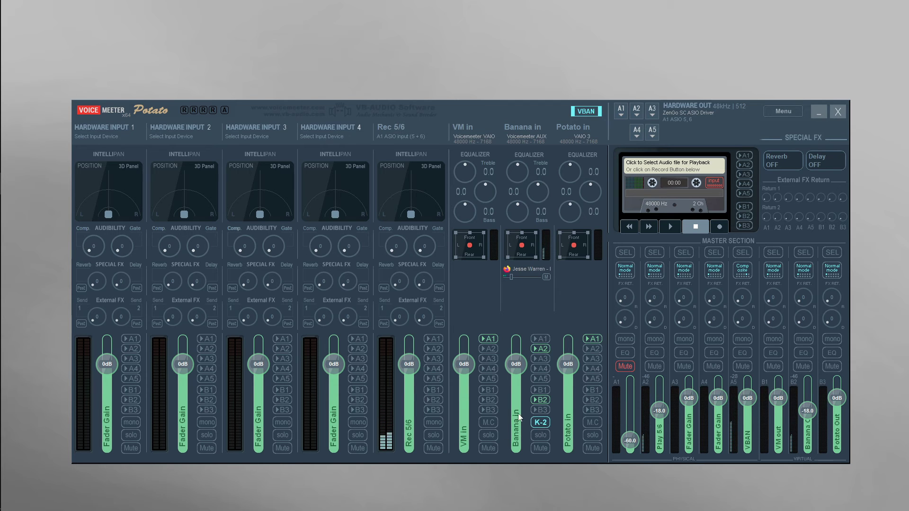
left_click(540, 422)
left_click(540, 422)
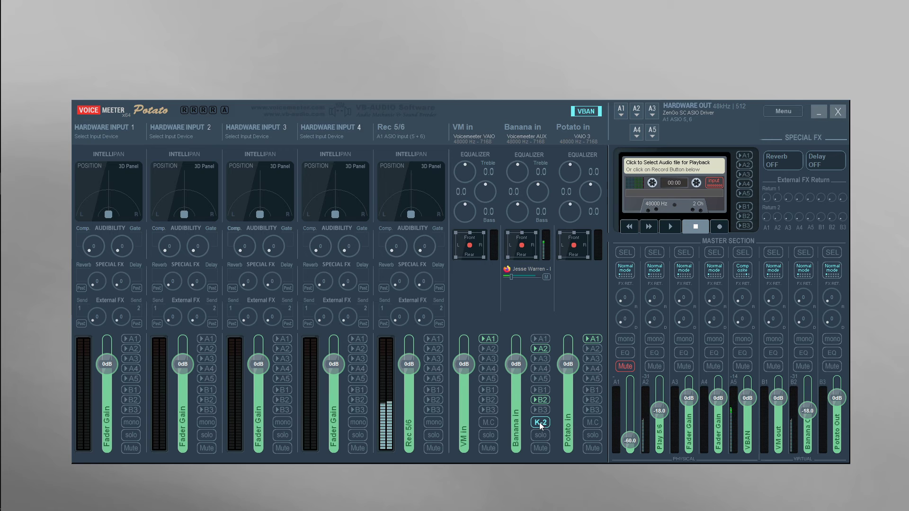
left_click(539, 422)
left_click(539, 422)
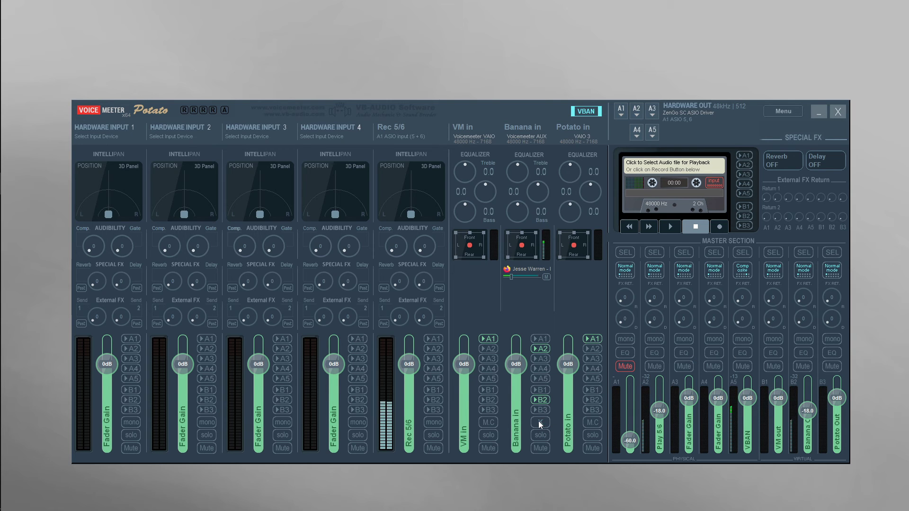
Open the equalizer of bus B2 and arrange it and the mixer so the Banana in strip stays accessible
left_click(802, 353)
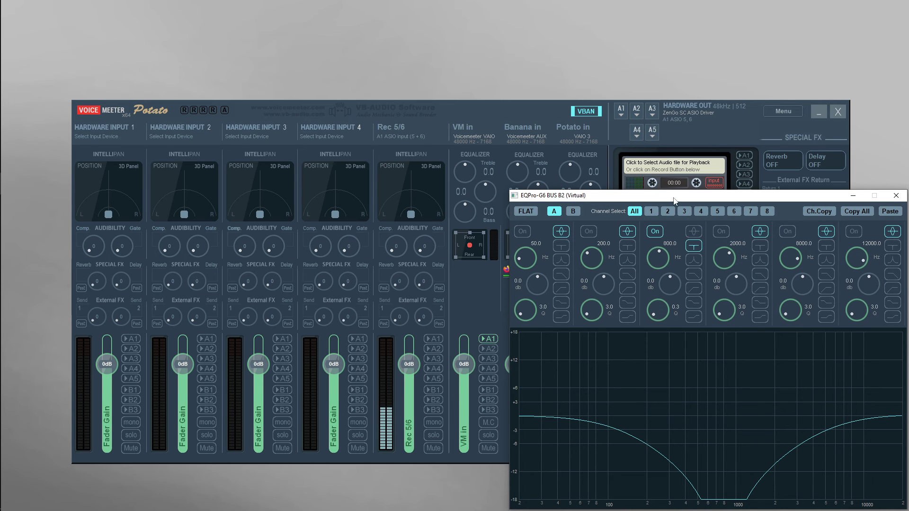
left_click(524, 112)
left_click_drag(524, 112, 488, 64)
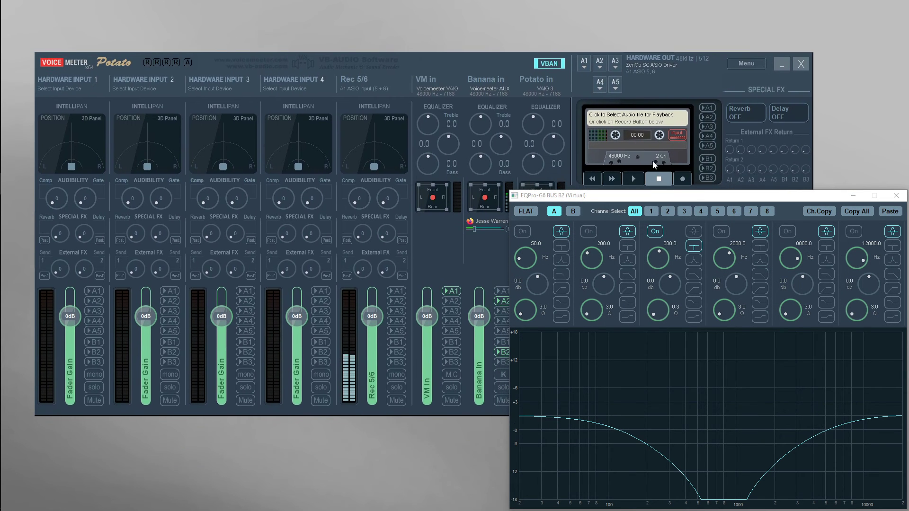
left_click_drag(670, 195, 685, 146)
Set the Banana in strip to karaoke mode K-v and compare it with the B2 equalizer curve
left_click(502, 374)
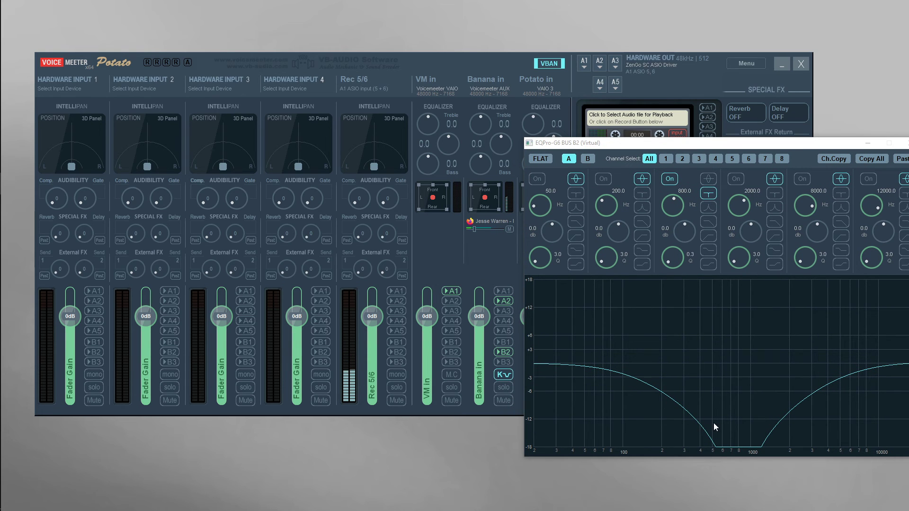
mouse_move(677, 260)
left_mouse_down()
mouse_move(674, 249)
mouse_move(674, 260)
left_mouse_up()
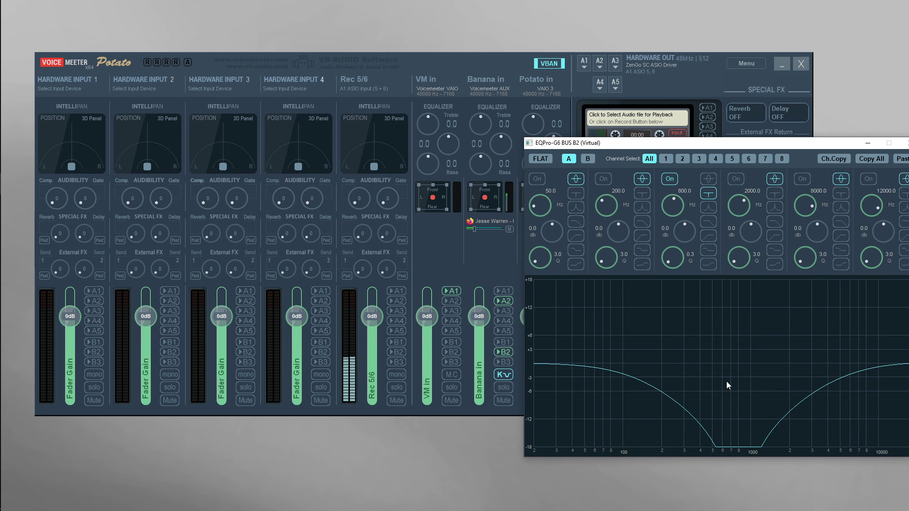
left_click_drag(869, 148, 828, 152)
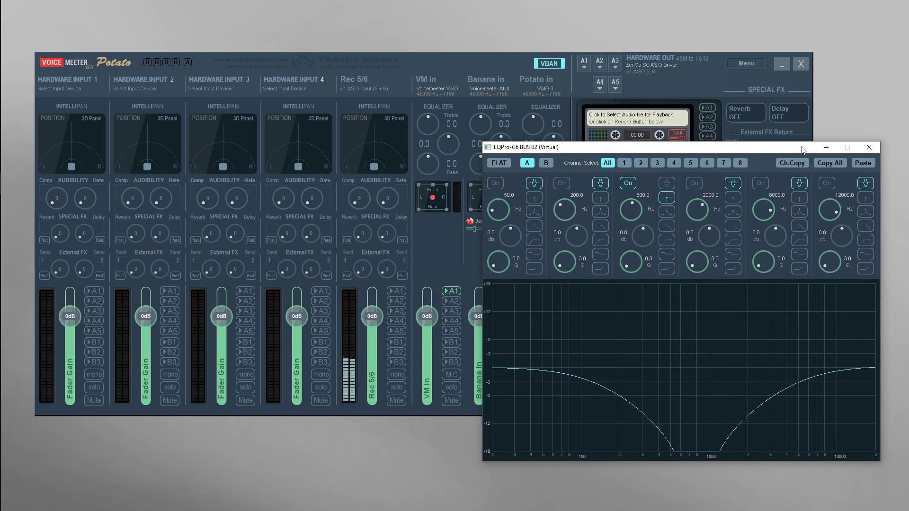
Close the B2 equalizer window and turn off karaoke on the Banana in strip
left_click(869, 148)
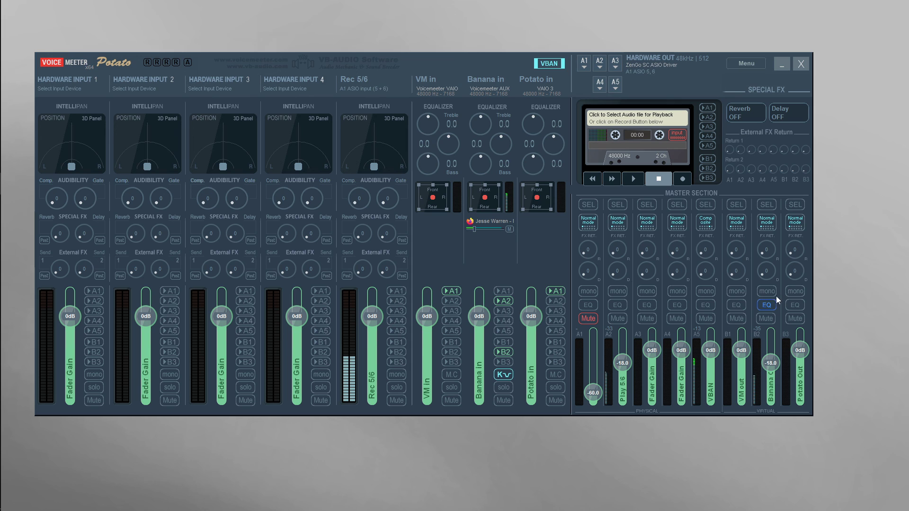
left_click(507, 374)
left_click(509, 374)
Reopen the B2 bus equalizer for another look at its curve, toggle the bus EQ and close the equalizer window
right_click(767, 305)
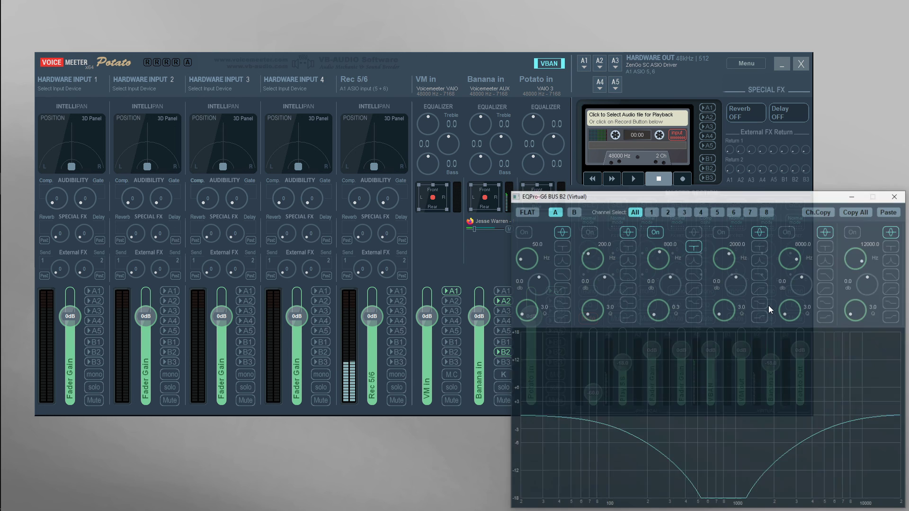
left_click_drag(777, 197, 546, 117)
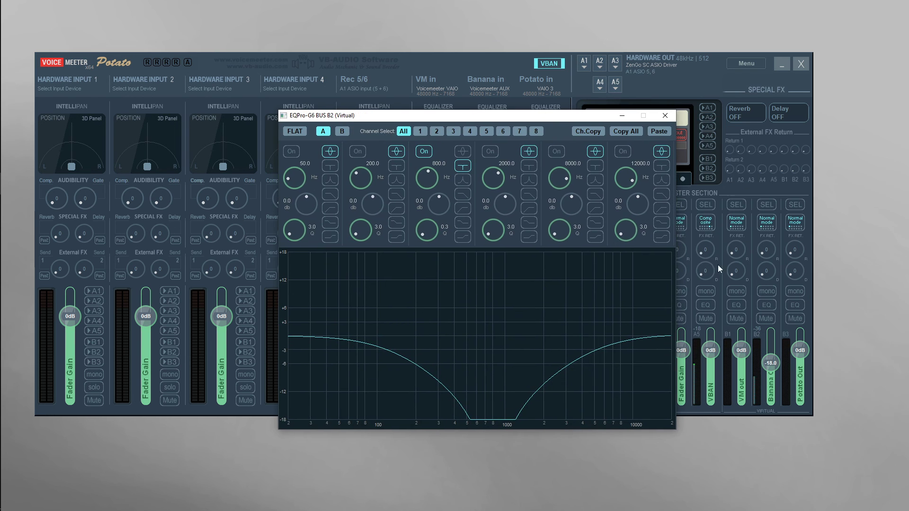
left_click(766, 305)
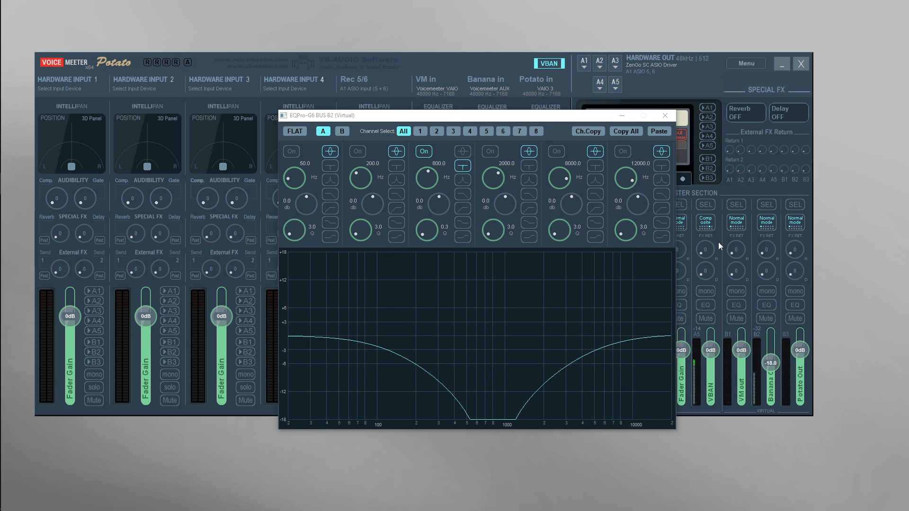
left_click(664, 115)
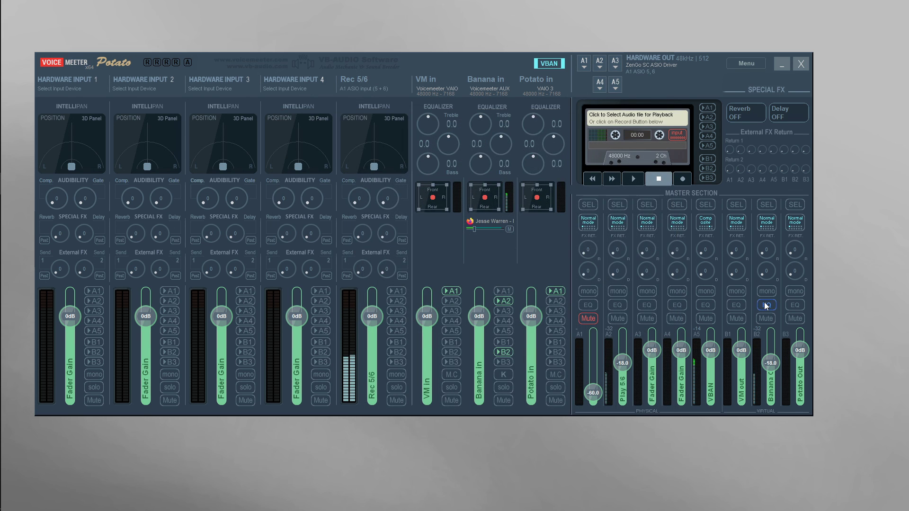